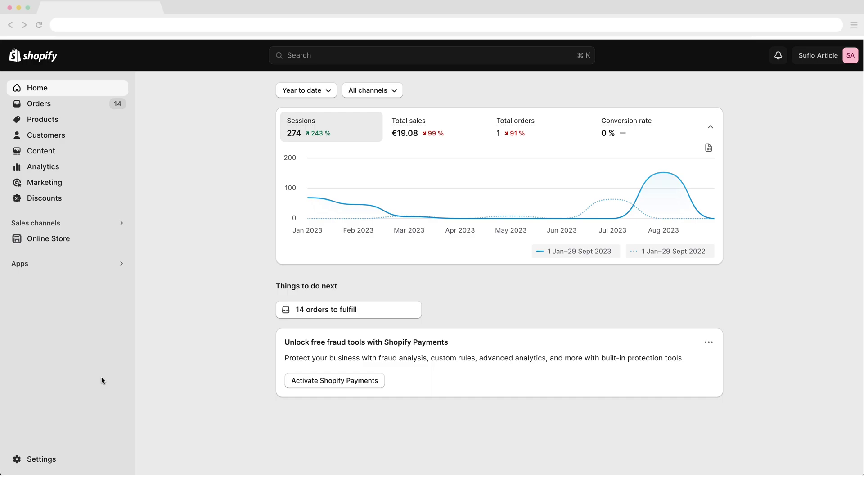
Step: Open the code editor for the Order confirmation notification template
click(72, 463)
scroll(218, 437, down, 4)
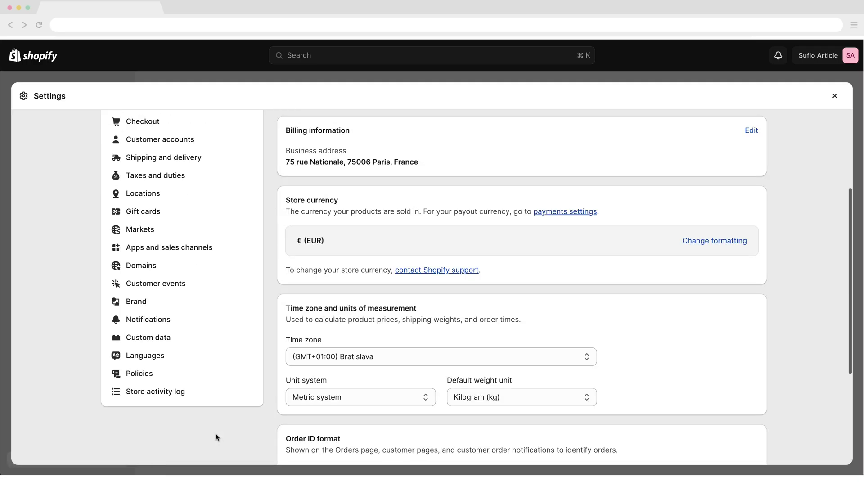
click(199, 323)
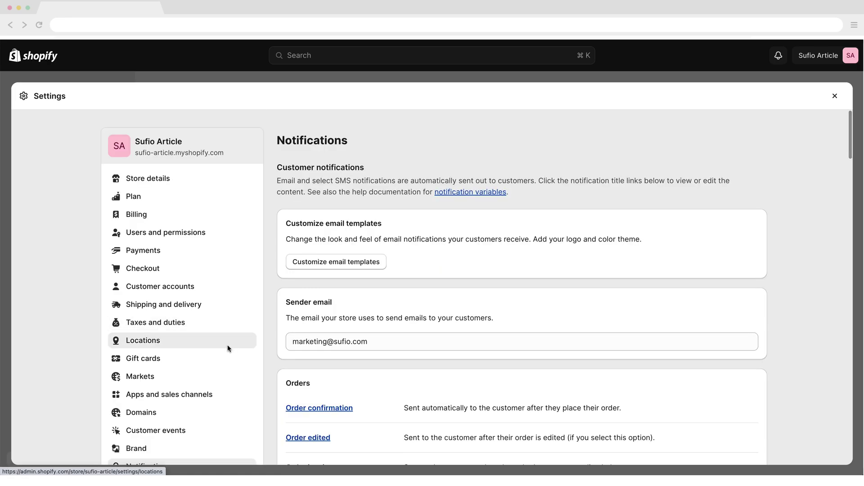
click(334, 409)
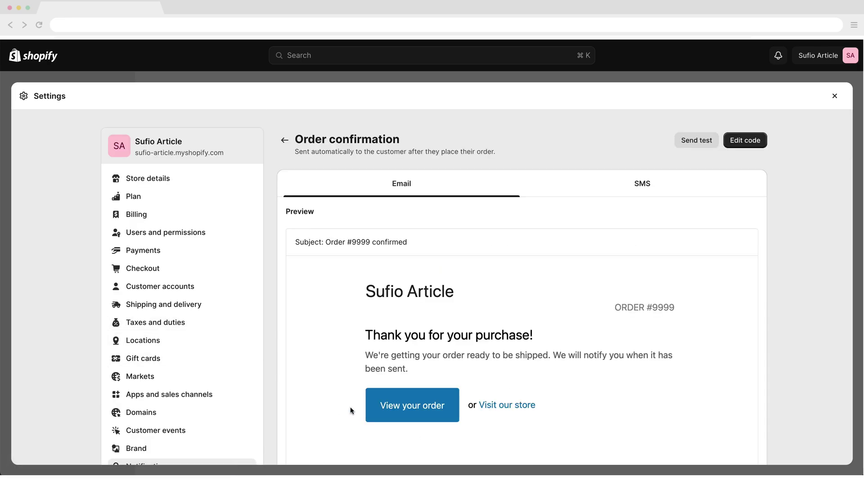
click(735, 143)
Step: Replace the 'Visit our store' link with a Download invoice link, save, and preview the email
scroll(468, 387, down, 20)
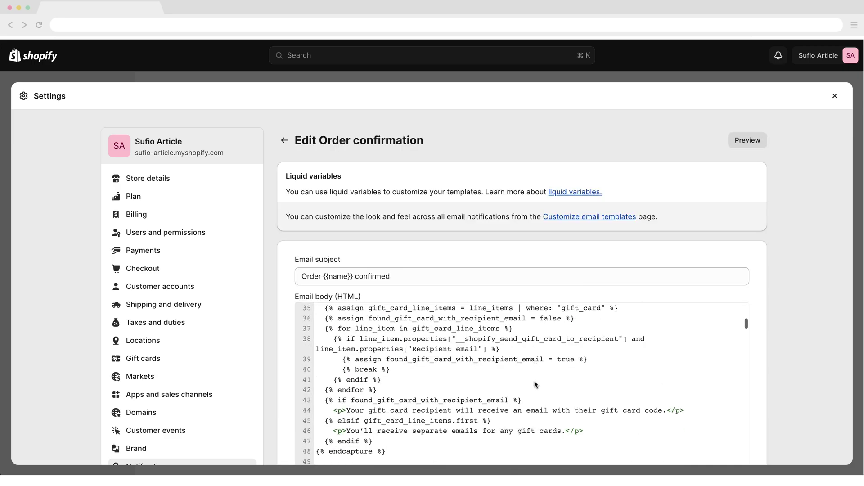
drag(465, 391, 658, 389)
text(<a href="{{ shop.url }}/apps/sufio/invoice/download/?id={{ id }}&number={{ order_number }}">Download invoice</a>)
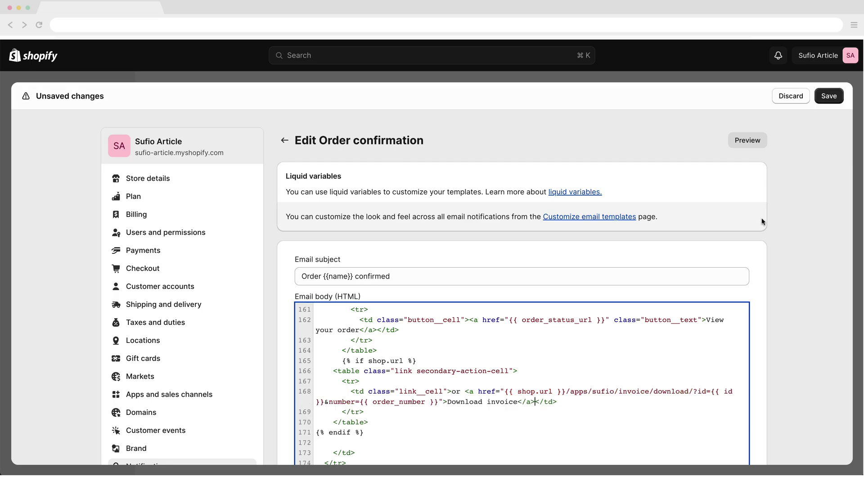
click(829, 96)
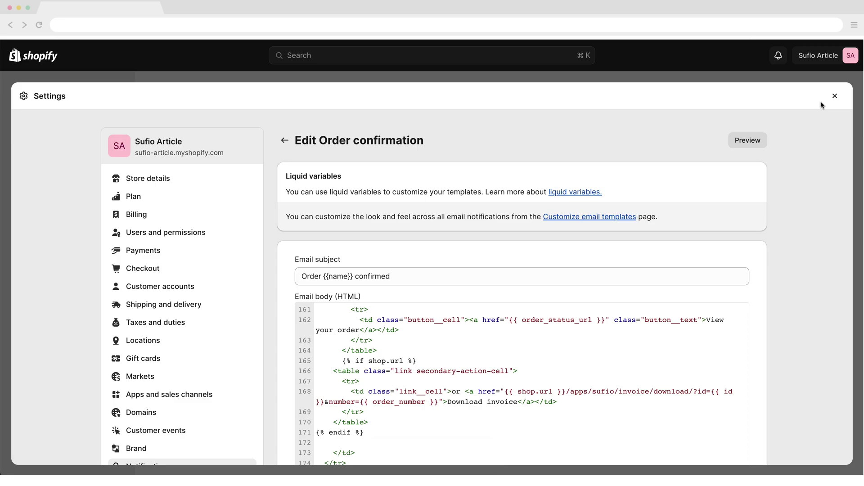
click(756, 147)
Step: Paste the full invoice-link Liquid snippet over the Download invoice link markup
drag(454, 294, 404, 294)
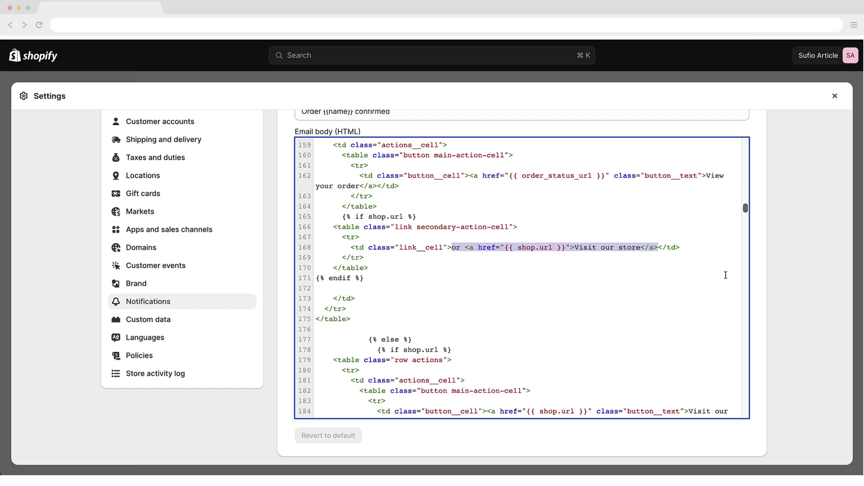
text({% if order.financial_status == 'pending' and 'wholesale' in customer.tags %}<a href="{{ shop.url }}/apps/sufio/invoice/download/?id={{ id }}&number={{ order_number }}">Download invoice</a>{% else %}<a href="{{ shop.url }}">Visit our store</a>{% endif %})
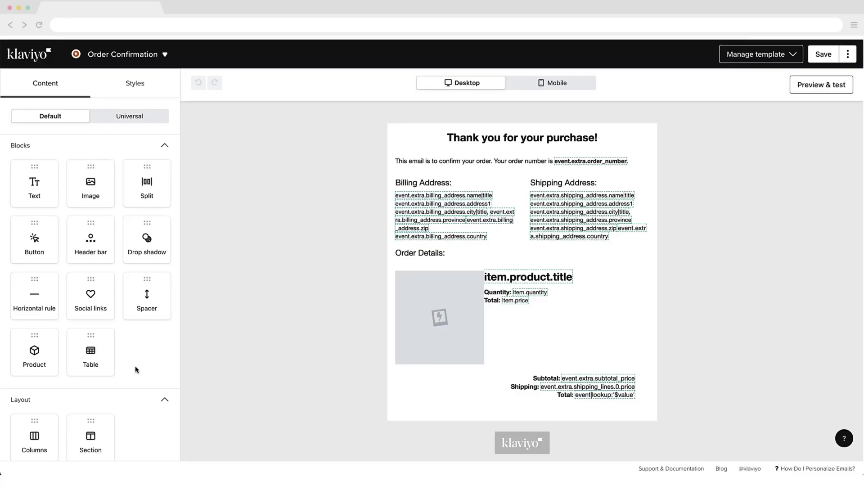
Step: Add a Button block above Billing Address and label it 'Download your invoice'
drag(47, 239, 429, 187)
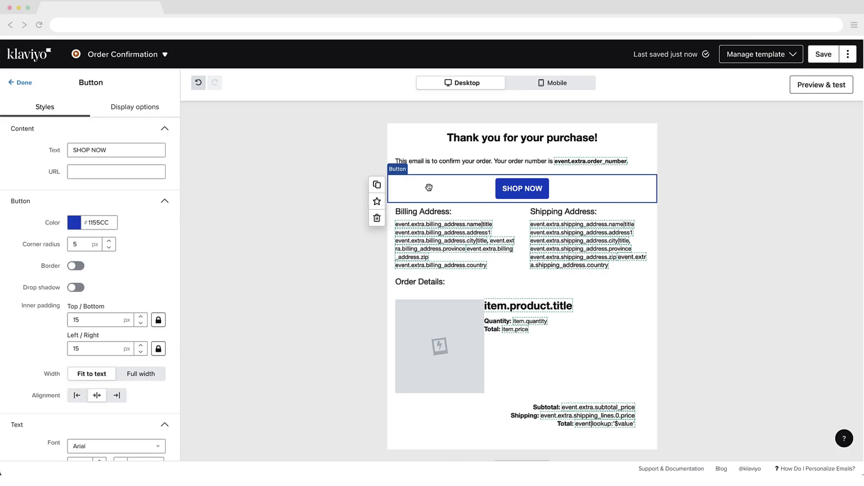
drag(113, 149, 68, 149)
text(Download your invoice)
Step: Set the button's URL to the invoice download address
click(83, 173)
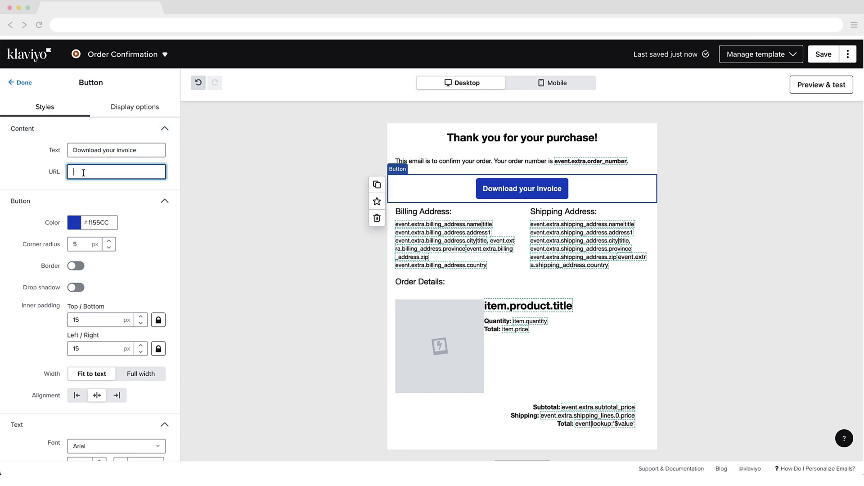
key(ctrl+v)
drag(93, 172, 129, 174)
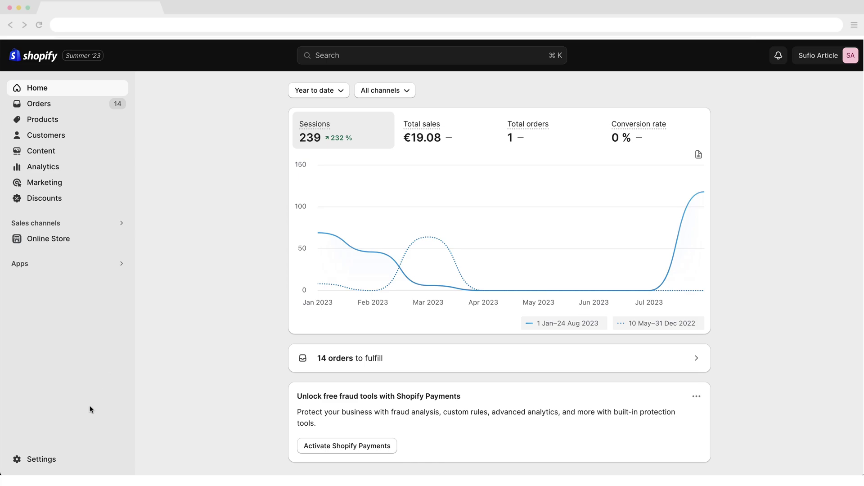
Step: Paste the invoice-link snippet into the Order status page's Additional scripts in Checkout settings and save
click(84, 462)
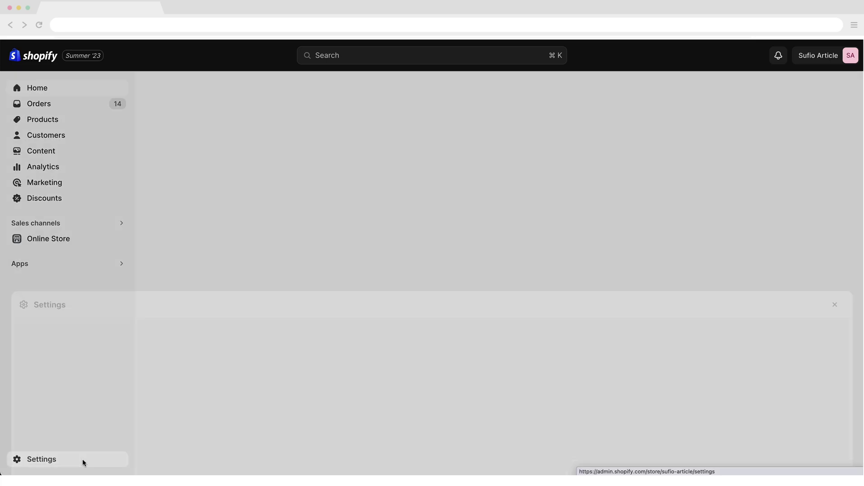
click(213, 274)
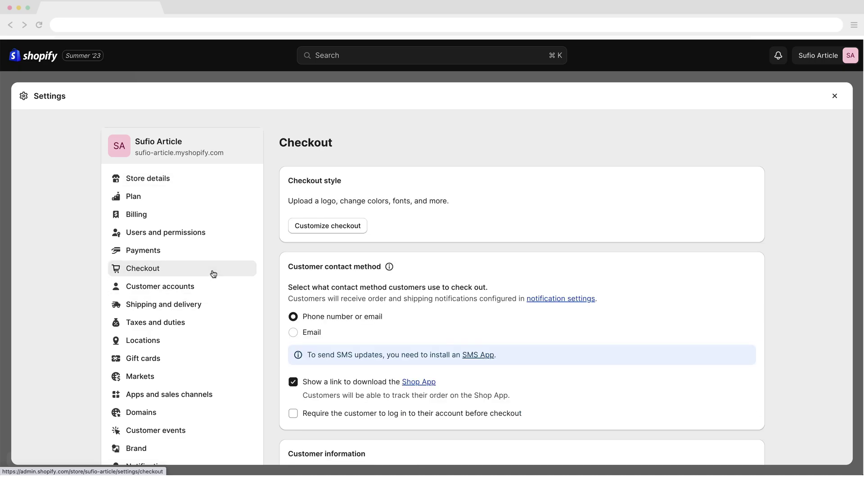
scroll(231, 282, down, 20)
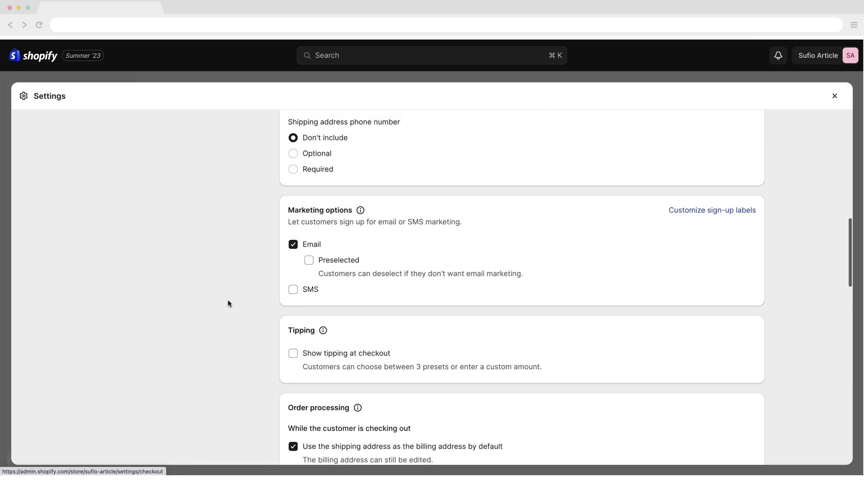
scroll(228, 304, down, 8)
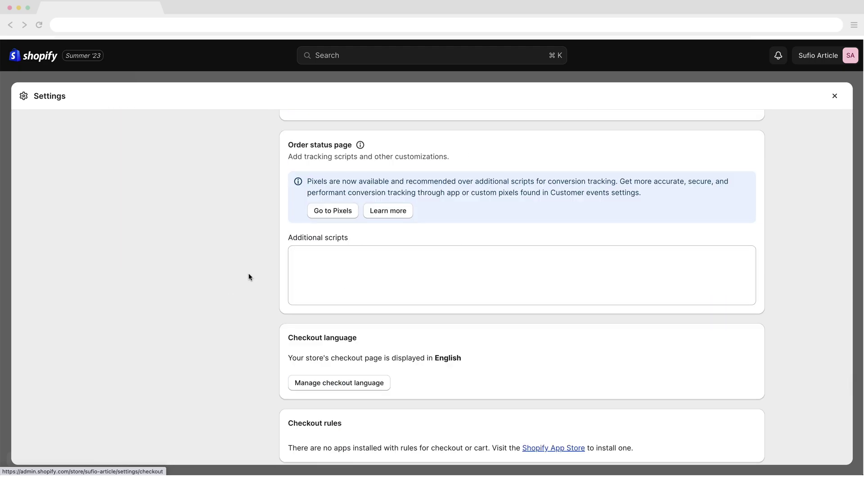
click(294, 254)
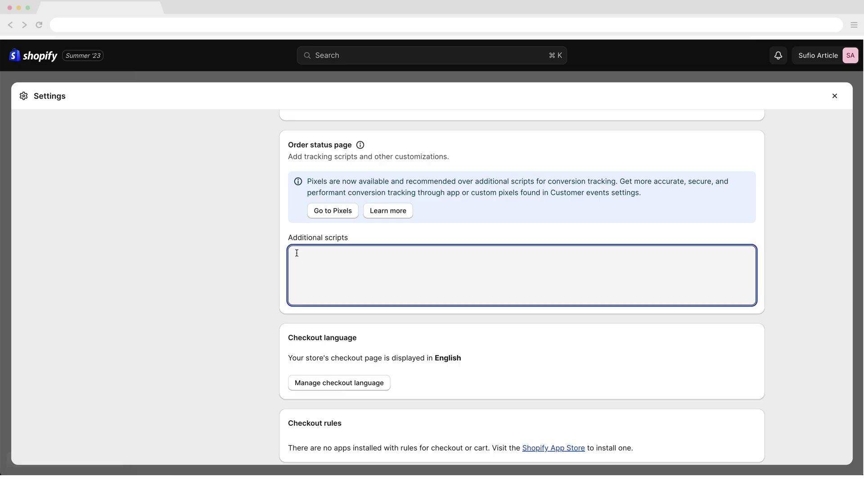
text(<!-- Link to print or download invoice for current order. Used by Sufio for Shopify (http://www.sufio.com/shopify). --> <div class="order-invoice" style="margin: 1.5em 0 0 0;">   <a target="_blank" href="{{ shop.url }}/apps/sufio/invoice/?id={{ order.id }}&number={{ order.order_number }}">View invoice</a> </div>)
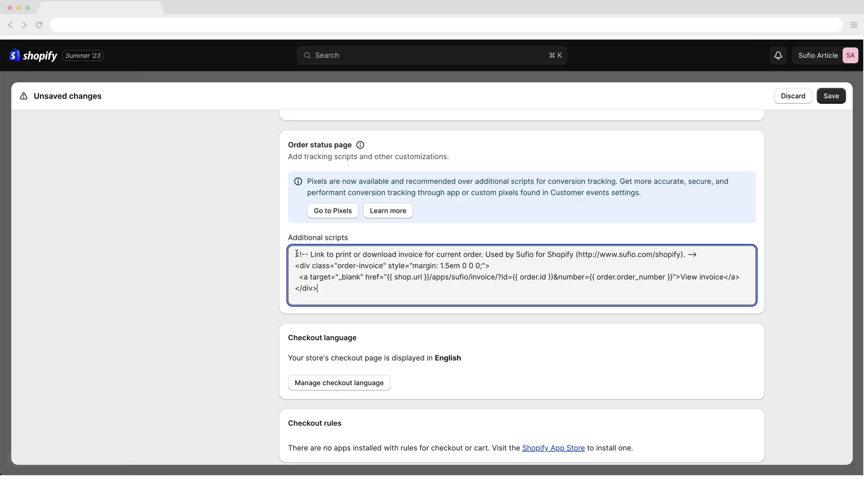
click(839, 99)
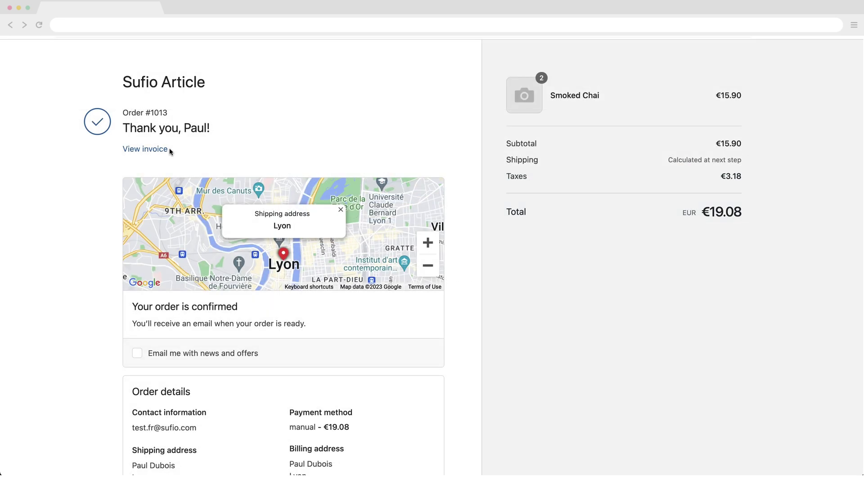
drag(170, 148, 155, 149)
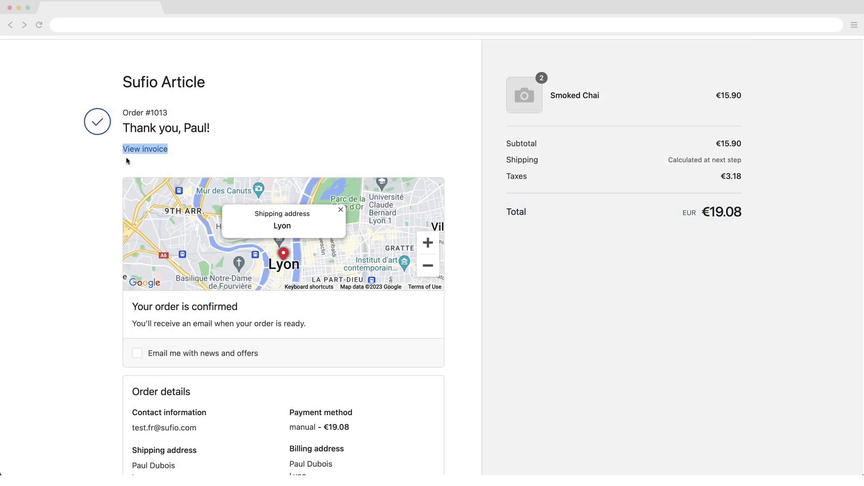
Step: Open the invoice via the 'View invoice' link on the order status page
click(135, 151)
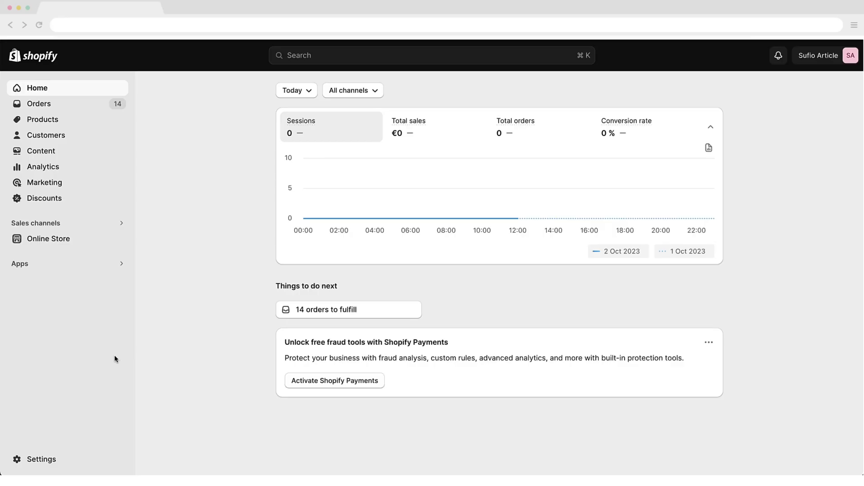
Step: Open the current theme's customers/account.liquid template in the code editor
click(81, 243)
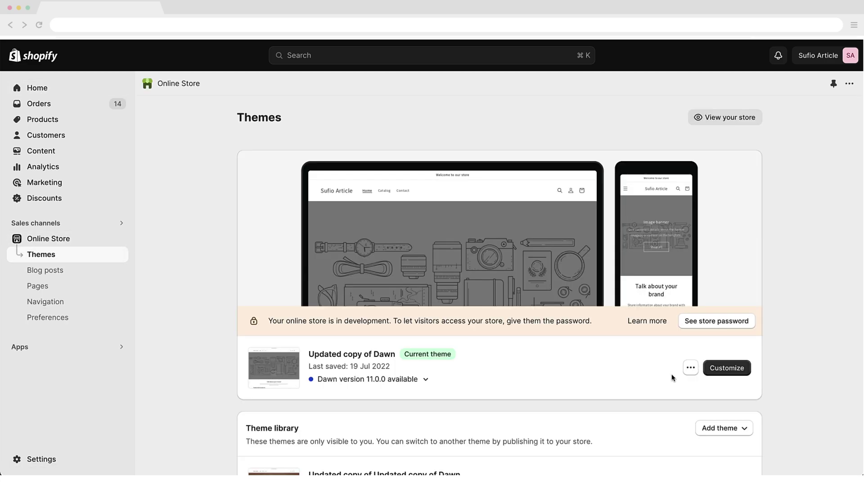
click(690, 368)
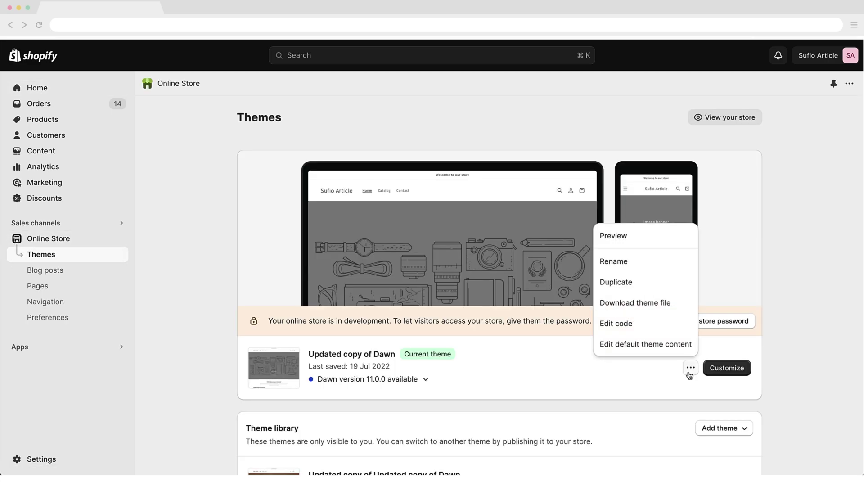
click(652, 328)
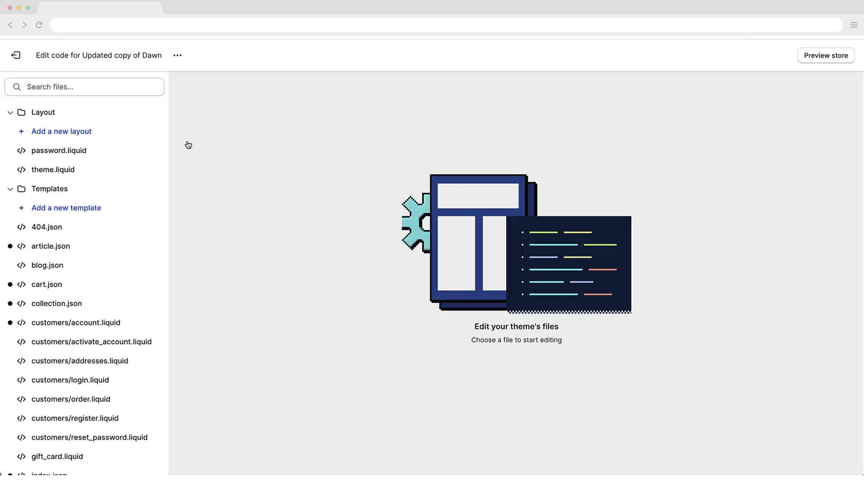
click(74, 87)
text(cust)
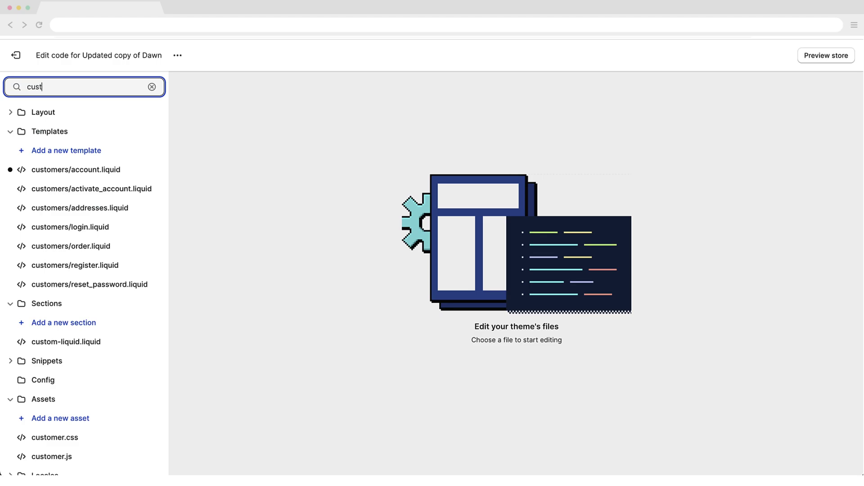
text(omers/acc)
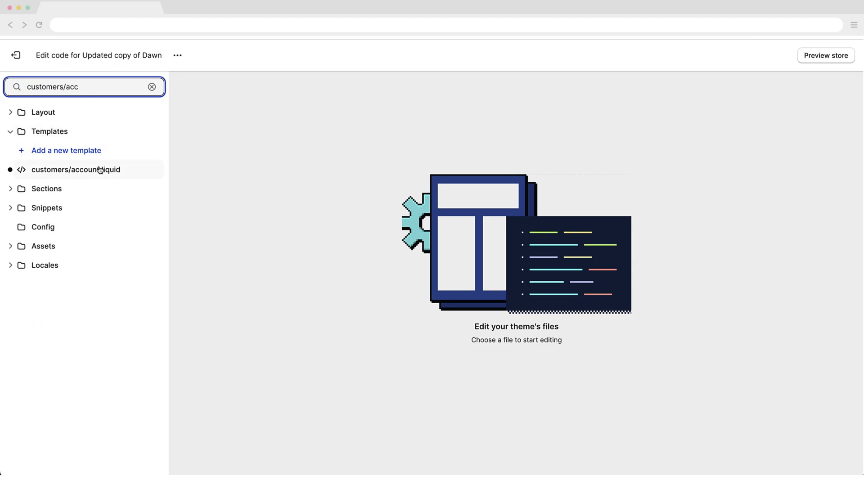
click(100, 170)
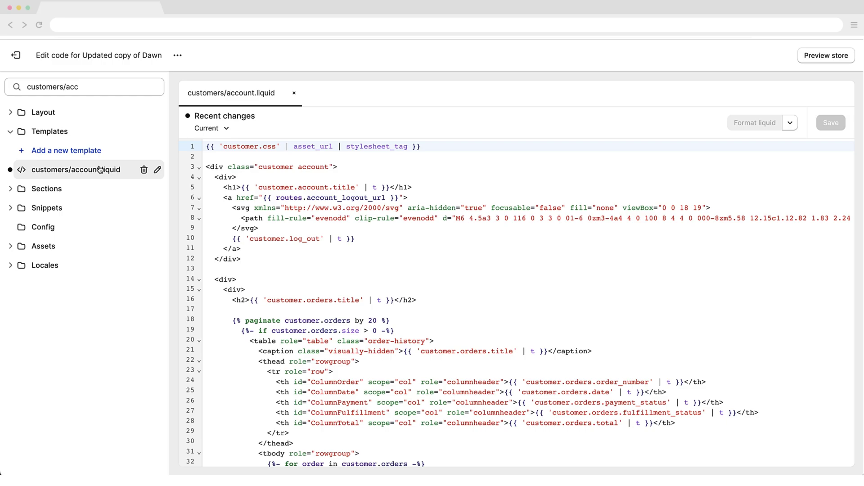
scroll(684, 405, down, 5)
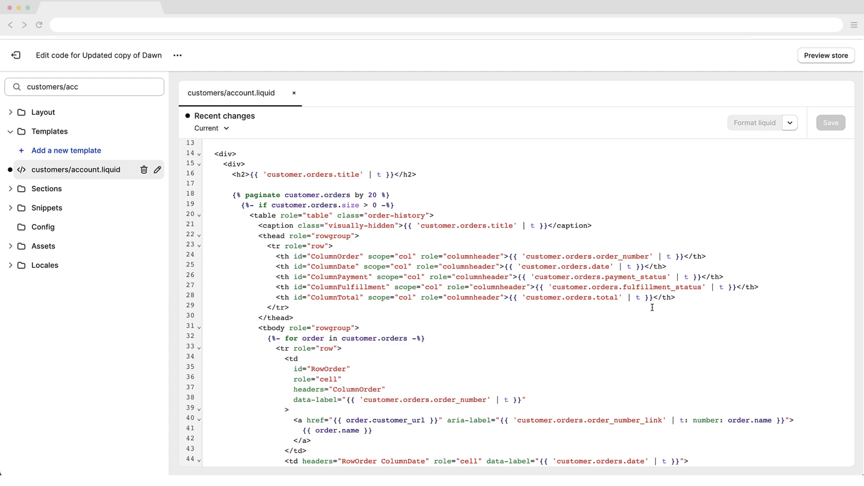
Step: Add an Invoice header after Total and a Download cell to each order row, then save
click(679, 297)
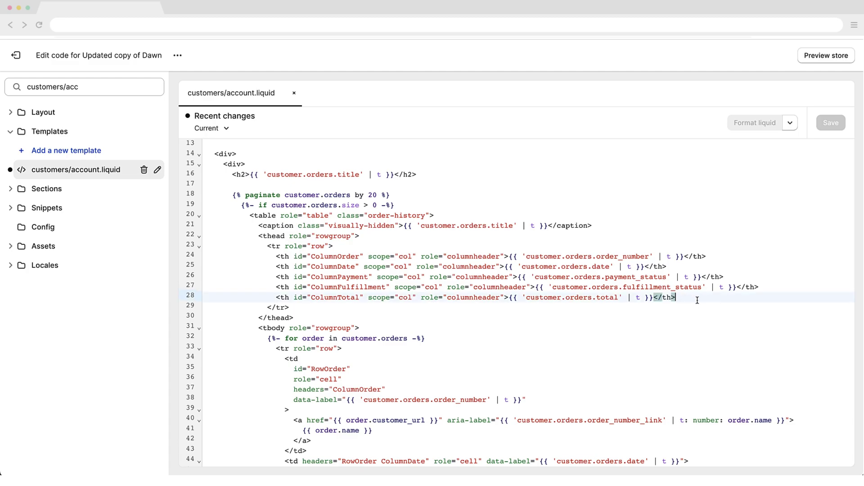
key(Return)
text(<th id="ColumnInvoice" scope="col" role="columnheader">Invoice</th>)
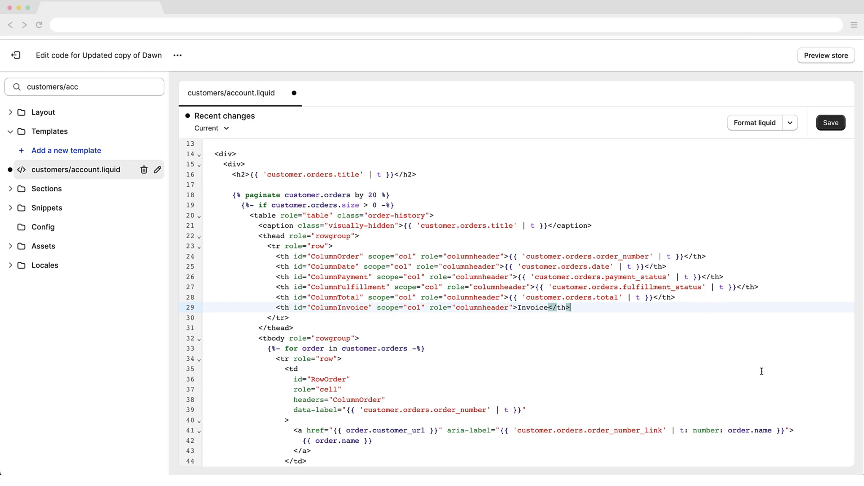
scroll(756, 367, down, 7)
click(517, 359)
key(Return)
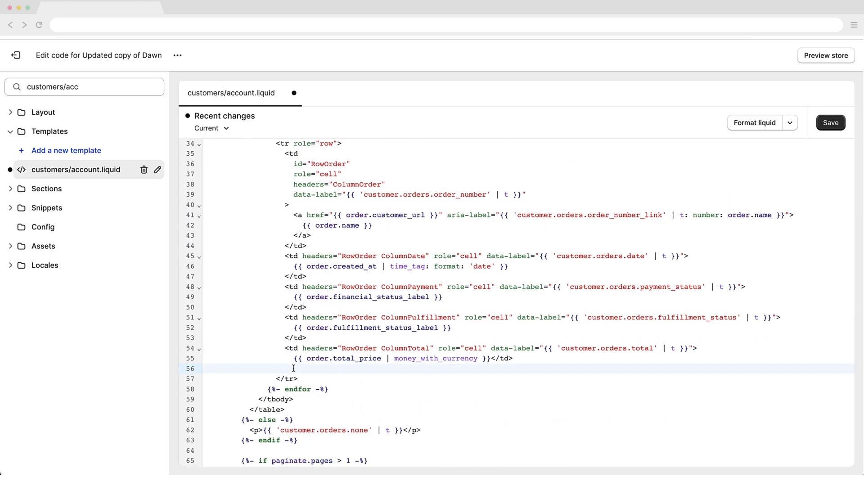
text(<td headers="RowOrder ColumnInvoice" role="cell" data-label="Invoice">   <a target="_blank" href="{{ shop.url }}/apps/sufio/invoice/download/?id={{ order.id }}&number={{ order.order_number }}">Download</a> </td>)
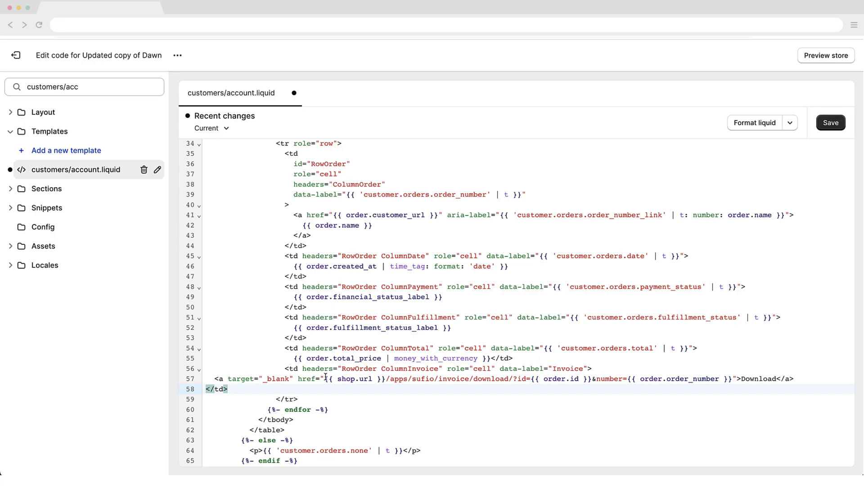
click(842, 125)
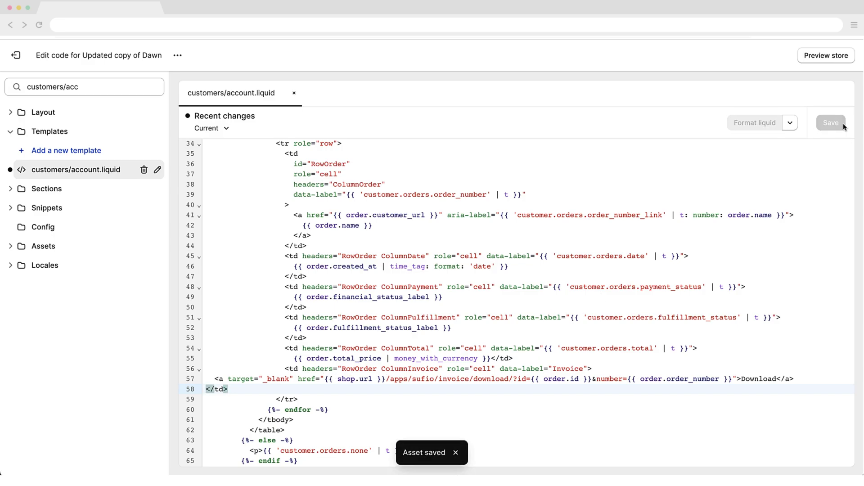